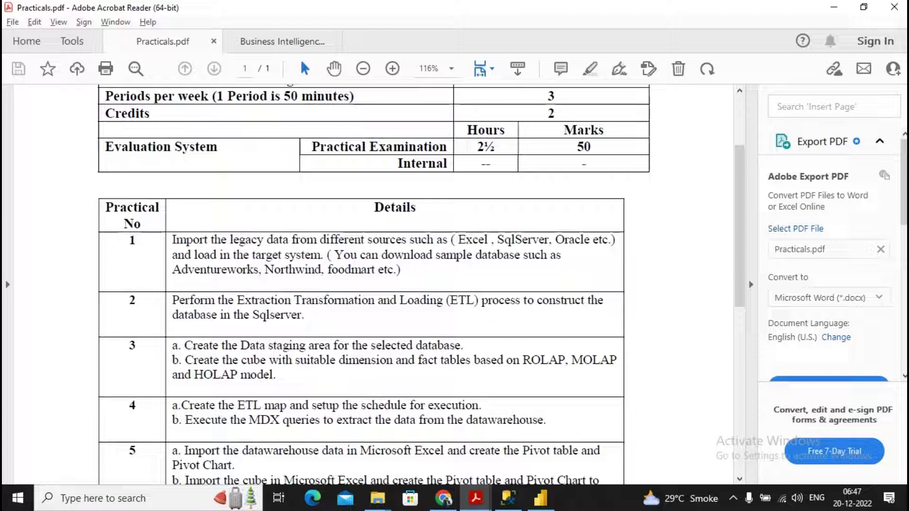
Step: Switch from Practicals.pdf in Acrobat Reader to the Power BI report 'aa'
key("alt+Tab")
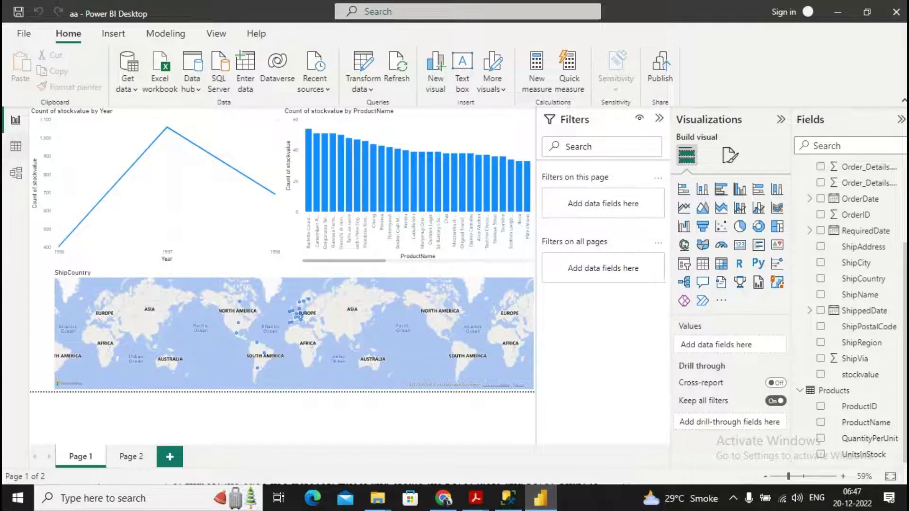
Step: Show the 77-row Products table with ProductID, ProductName, QuantityPerUnit and UnitsInStock
left_click(15, 146)
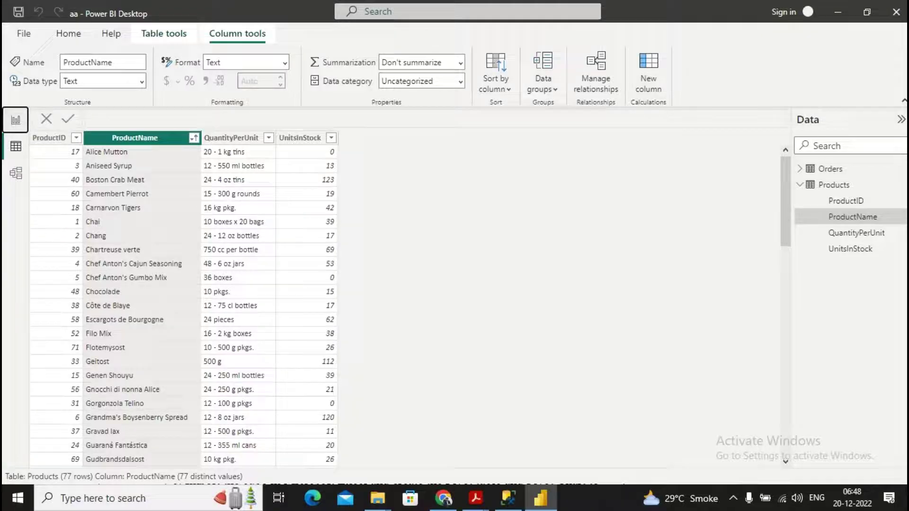
Step: Return to the report page with the stockvalue charts and ShipCountry map
left_click(16, 120)
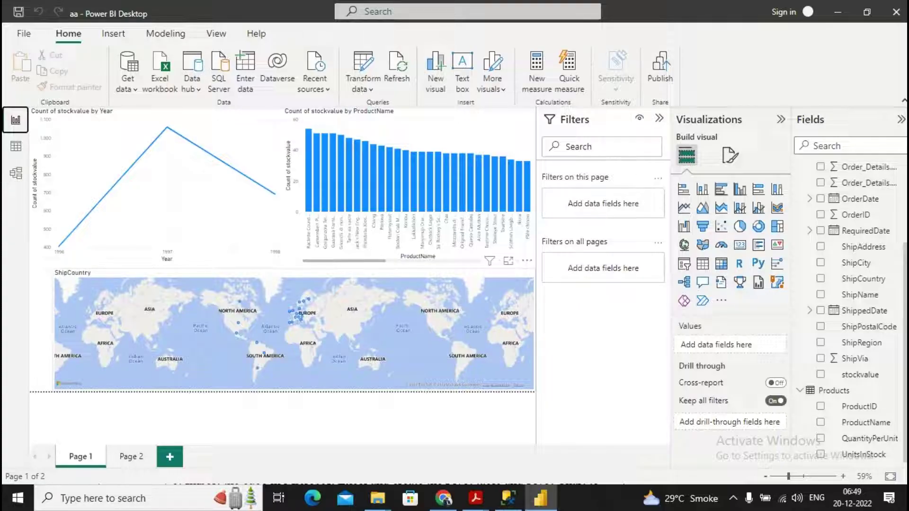
Step: Cross-highlight the charts by a product bar, then by one ShipCountry point on the map
left_click(293, 332)
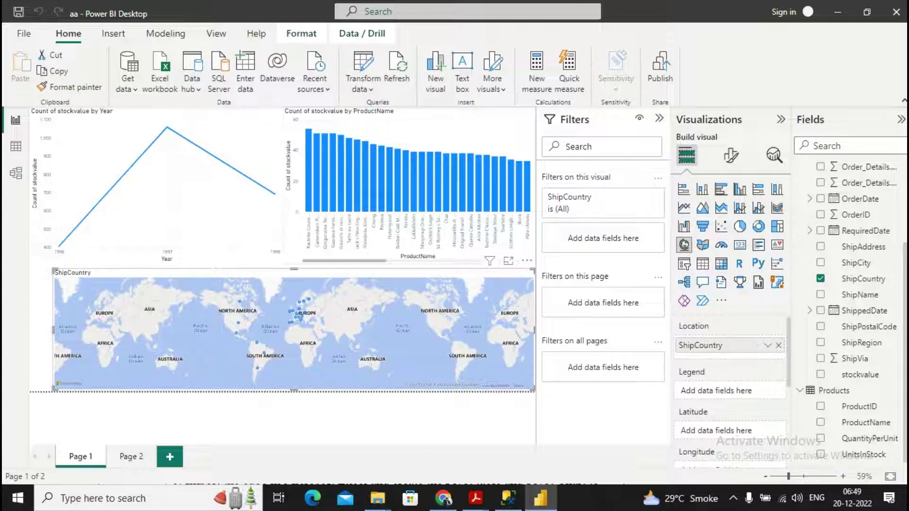
left_click(355, 227)
left_click(357, 180)
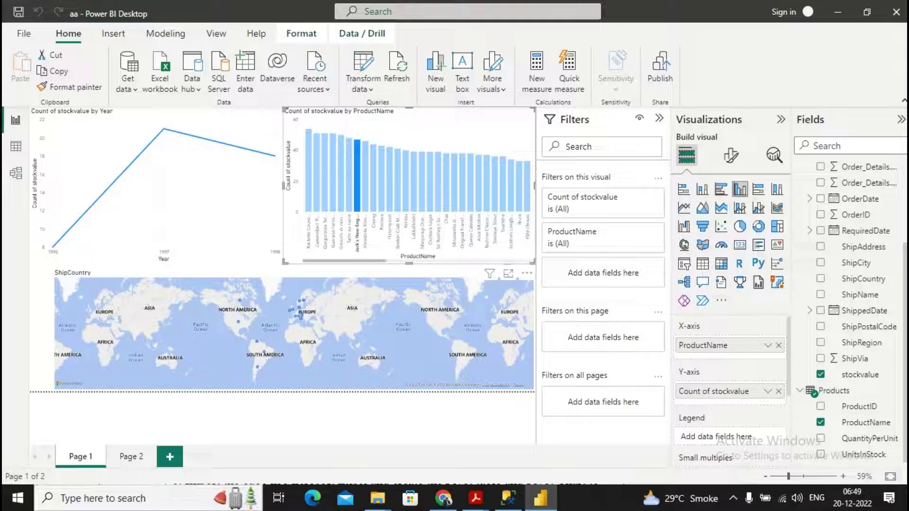
left_click(293, 331)
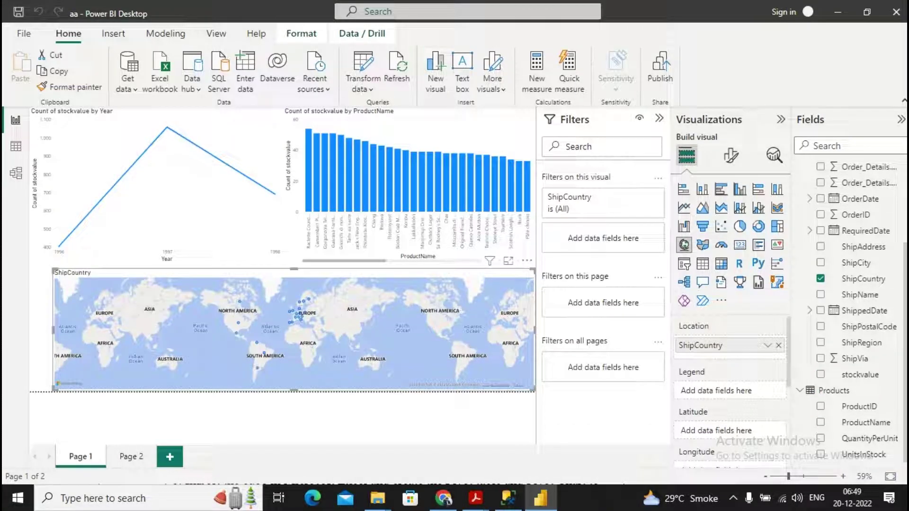
left_click(298, 312)
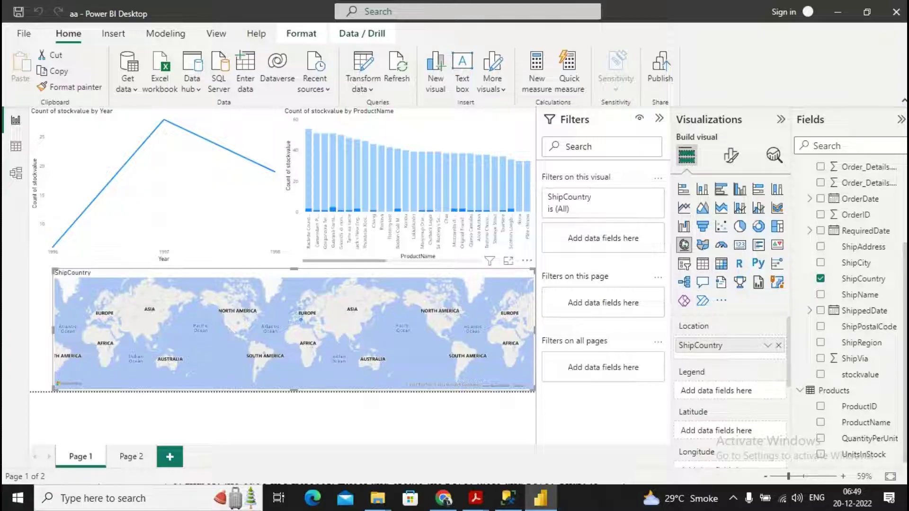
left_click(24, 33)
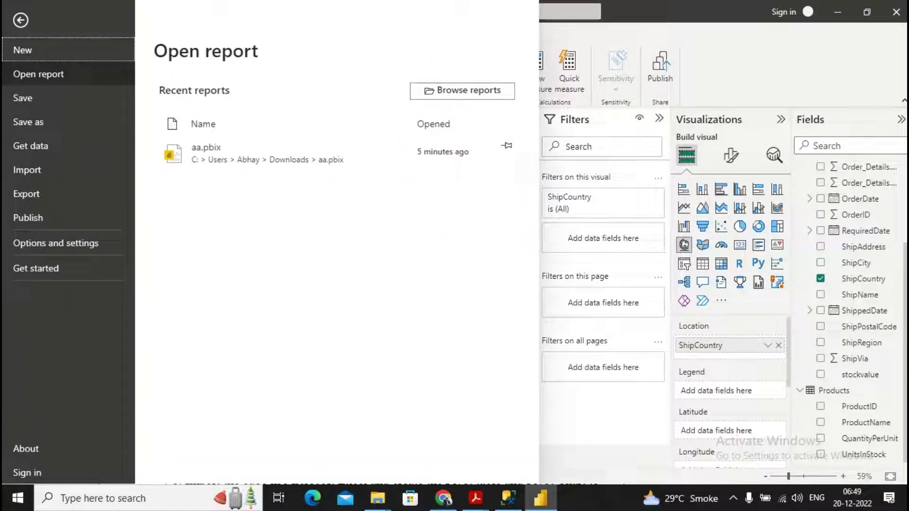
left_click(56, 243)
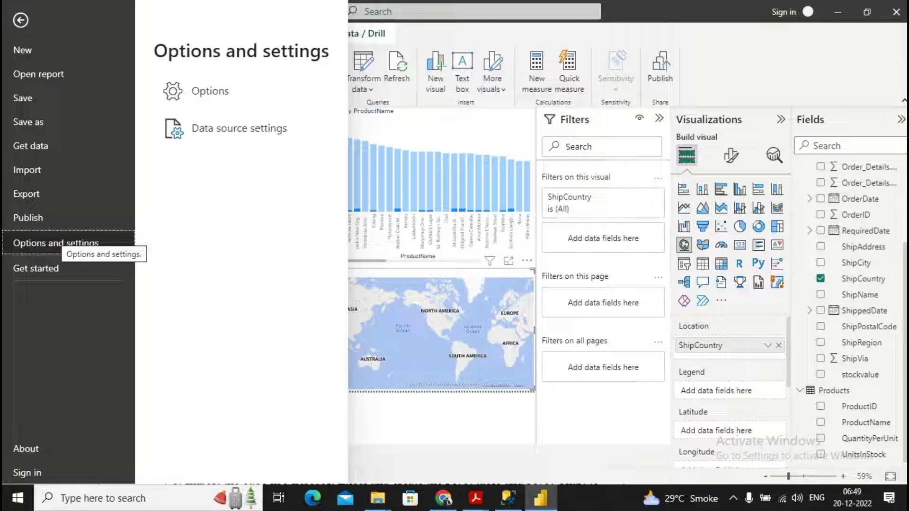
left_click(199, 90)
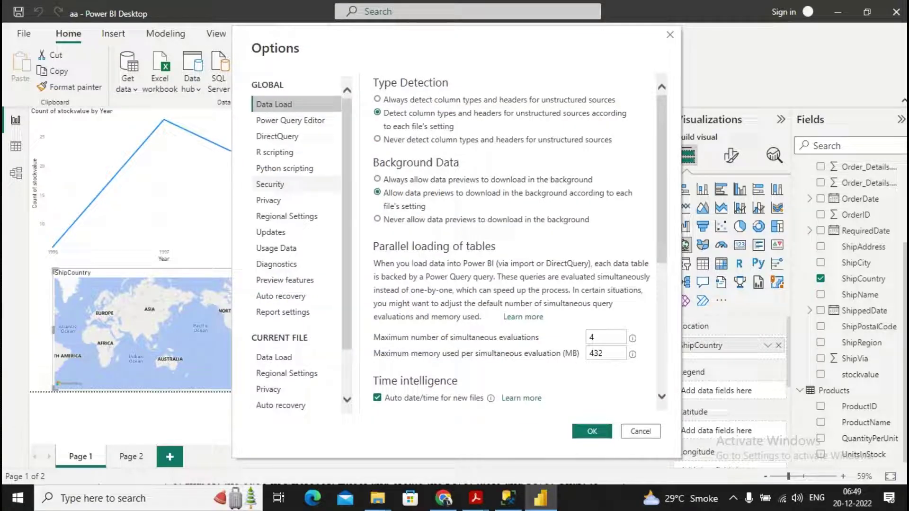
left_click(269, 184)
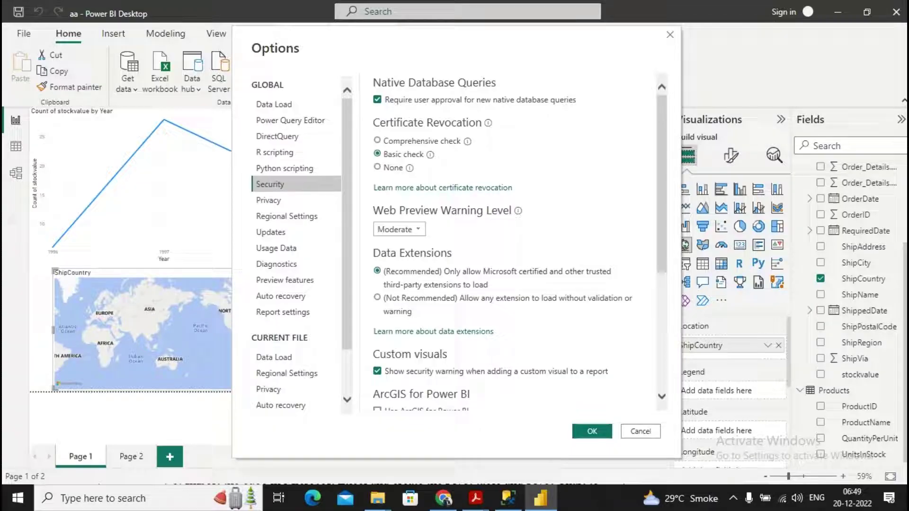
scroll(520, 245, "down", 5)
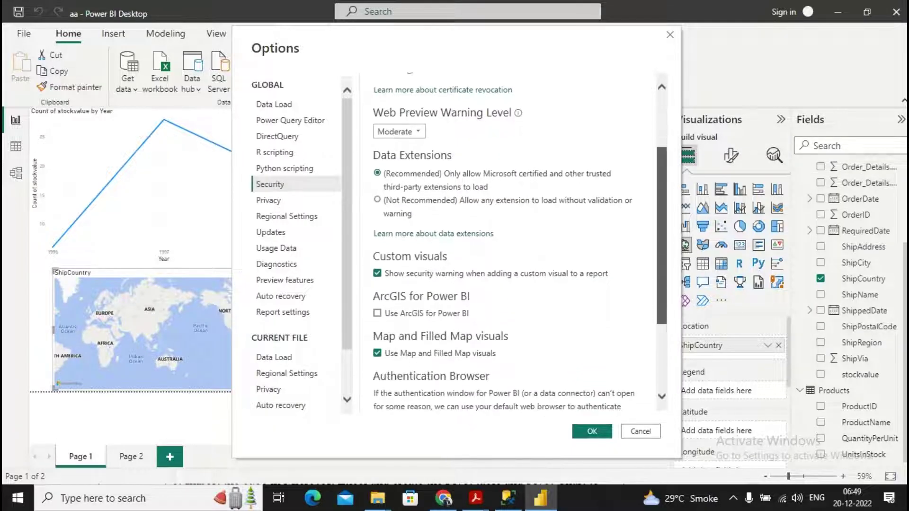
scroll(520, 244, "down", 2)
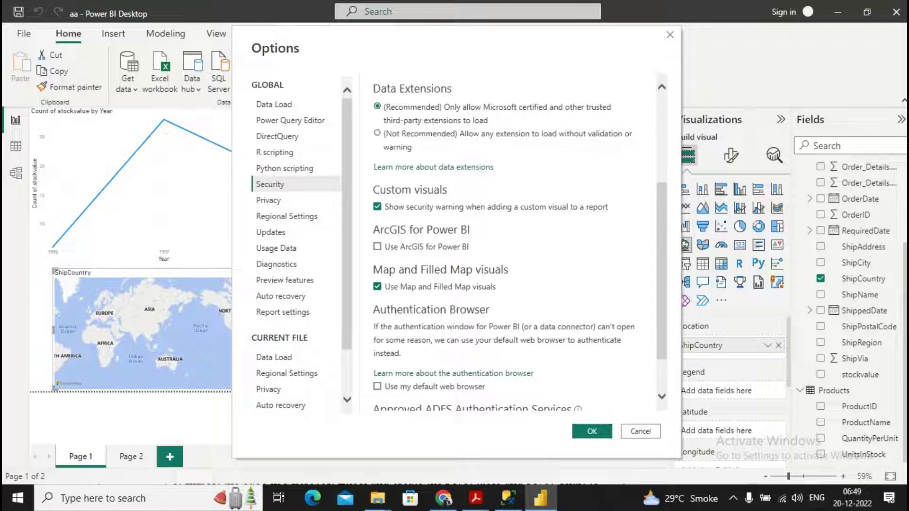
left_click(377, 287)
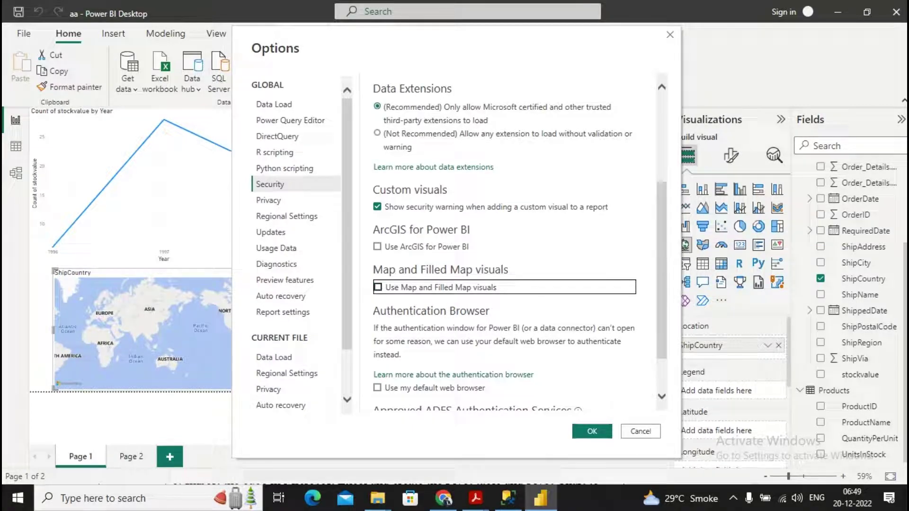
key("space")
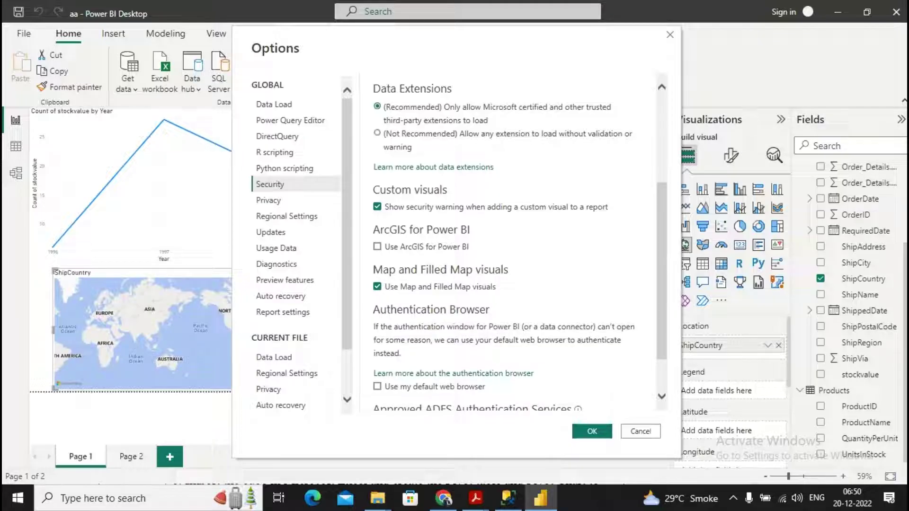
key("Return")
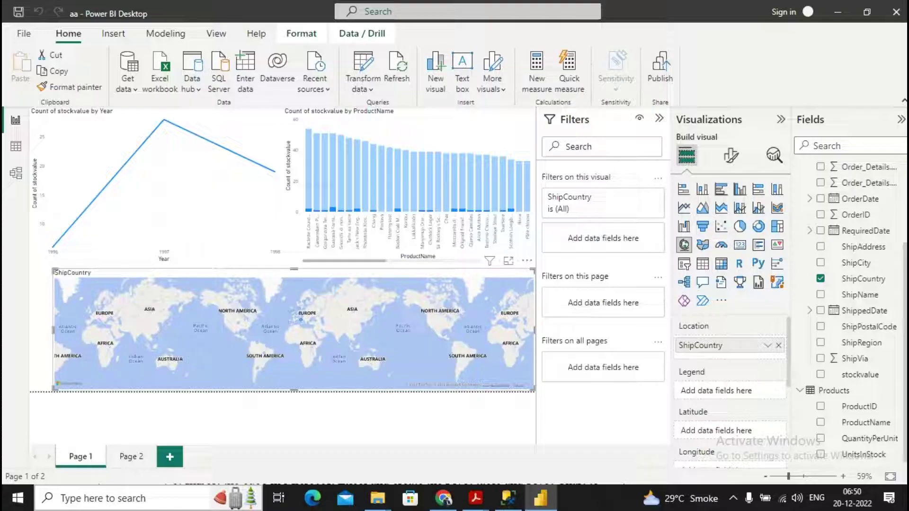
Step: Switch to the blank Page 2 of the report
left_click(131, 456)
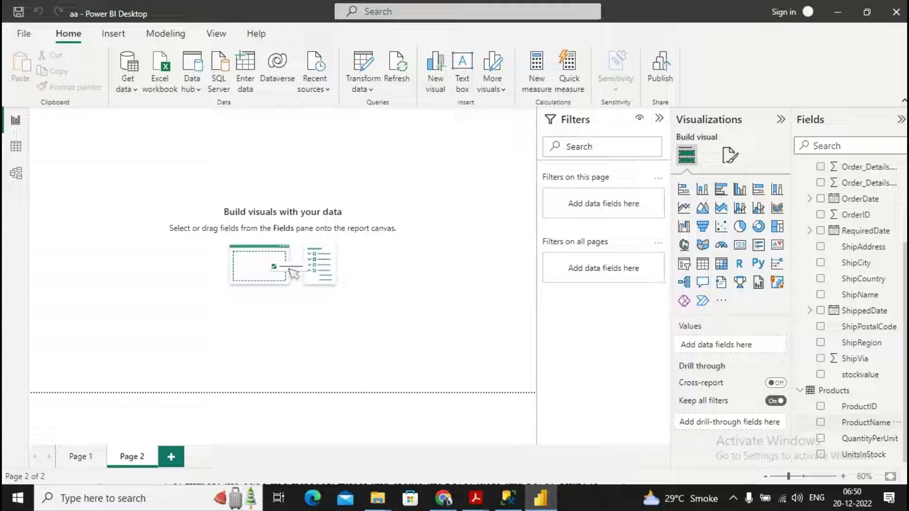
Step: Build a ProductName and UnitsInStock table on Page 2, enlarged to show full names
left_click_drag(859, 423, 393, 175)
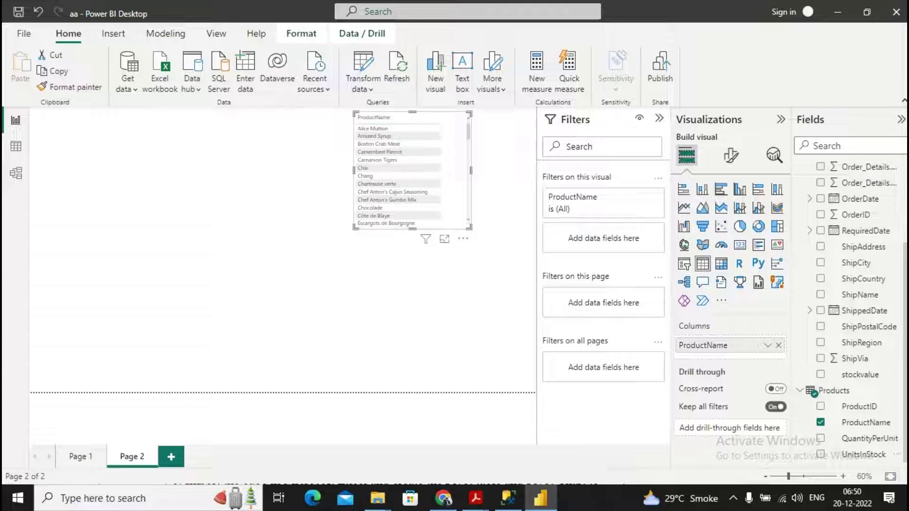
left_click_drag(862, 455, 390, 187)
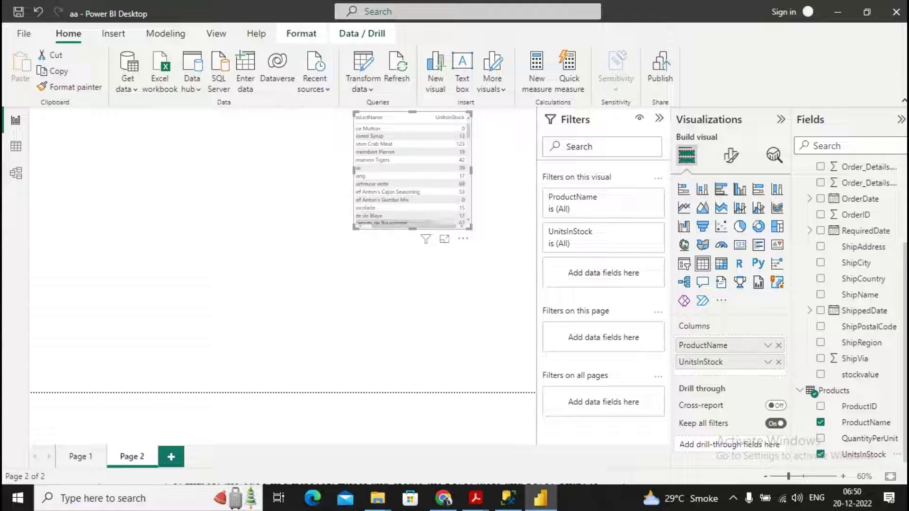
left_click_drag(355, 228, 303, 280)
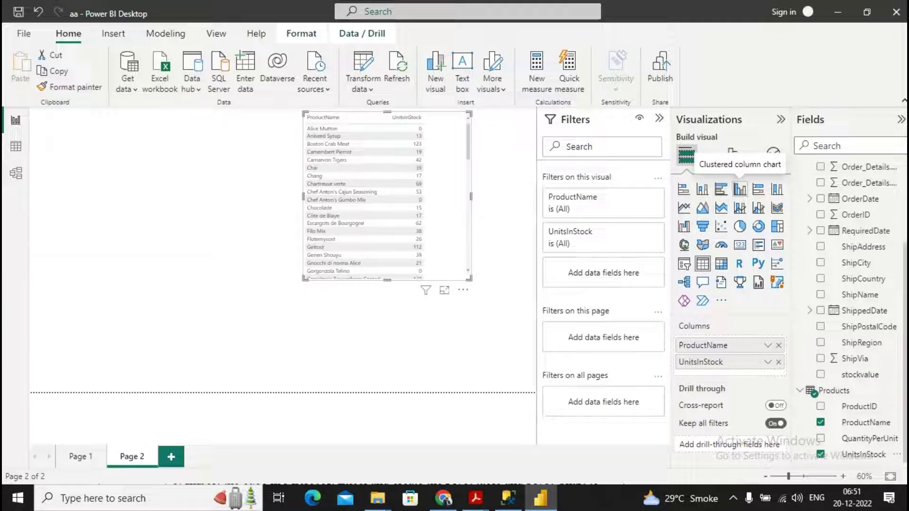
Step: Turn the table into a clustered column chart of Sum of UnitsInStock by ProductName
left_click(740, 189)
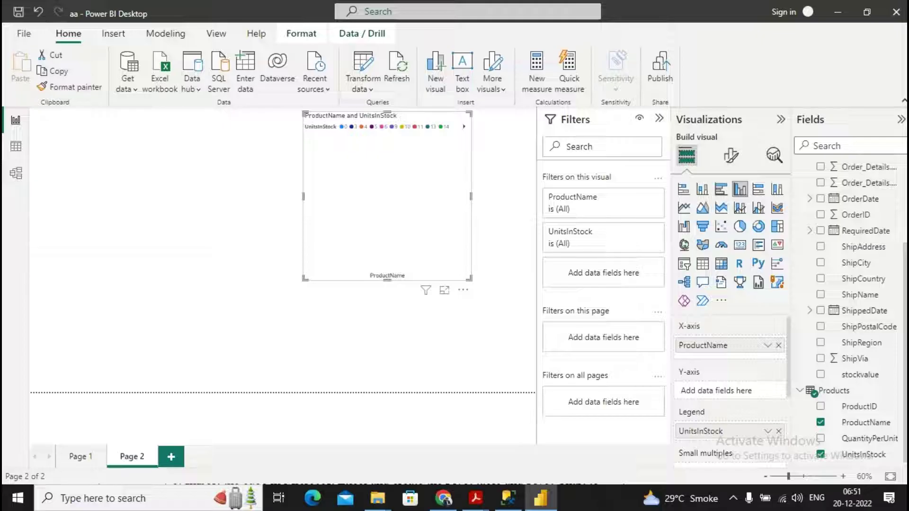
scroll(731, 393, "down", 1)
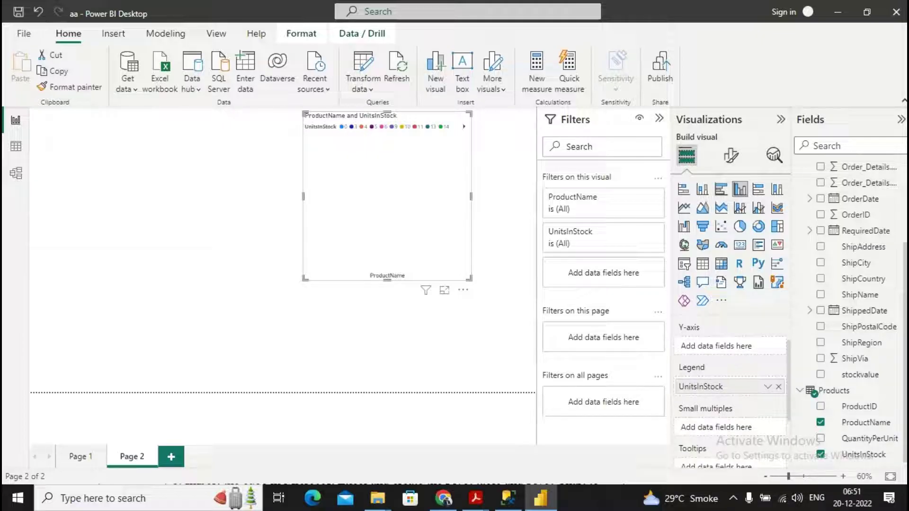
left_click_drag(701, 387, 615, 393)
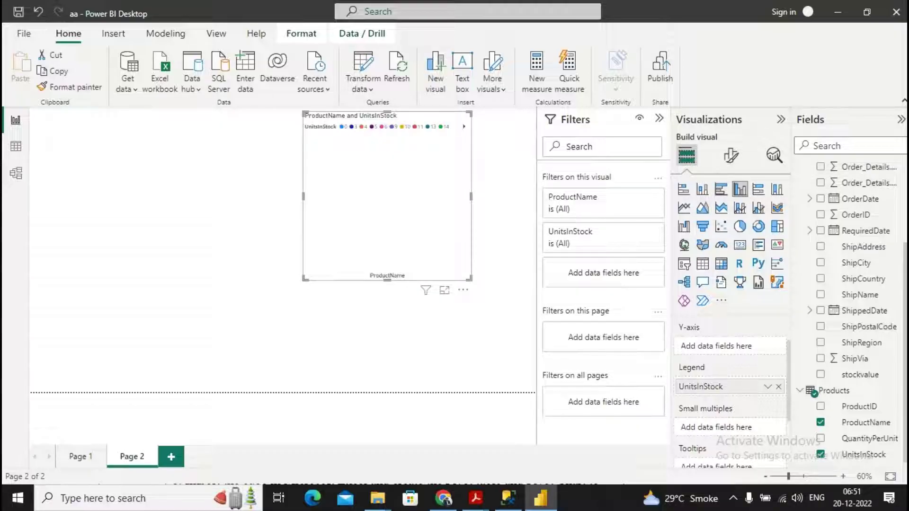
left_click_drag(570, 384, 684, 345)
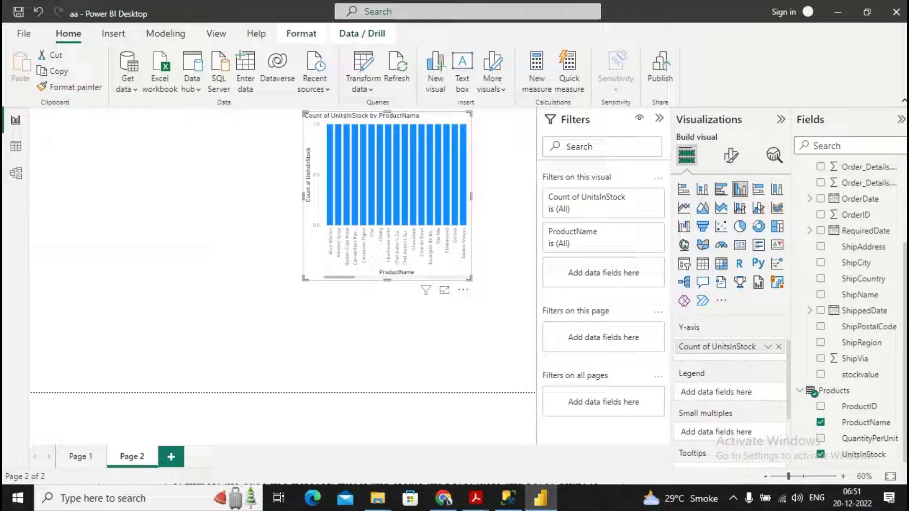
left_click(768, 346)
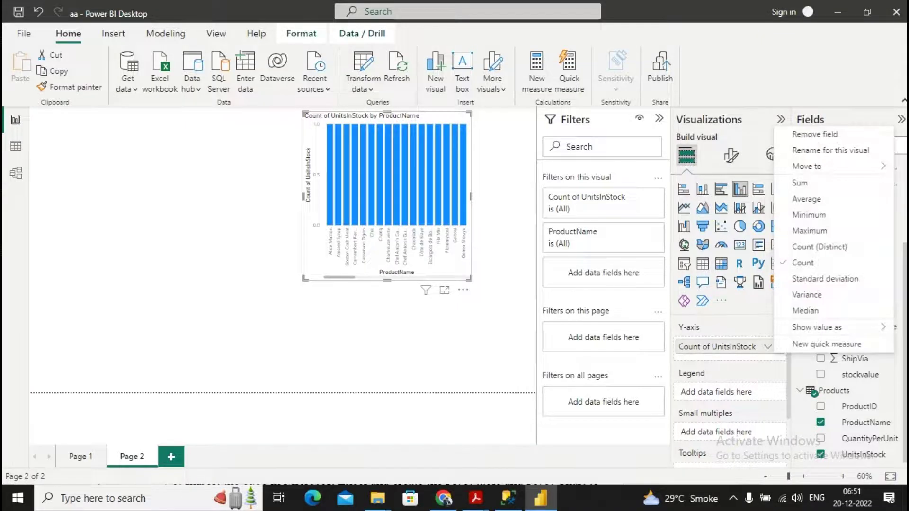
left_click(805, 183)
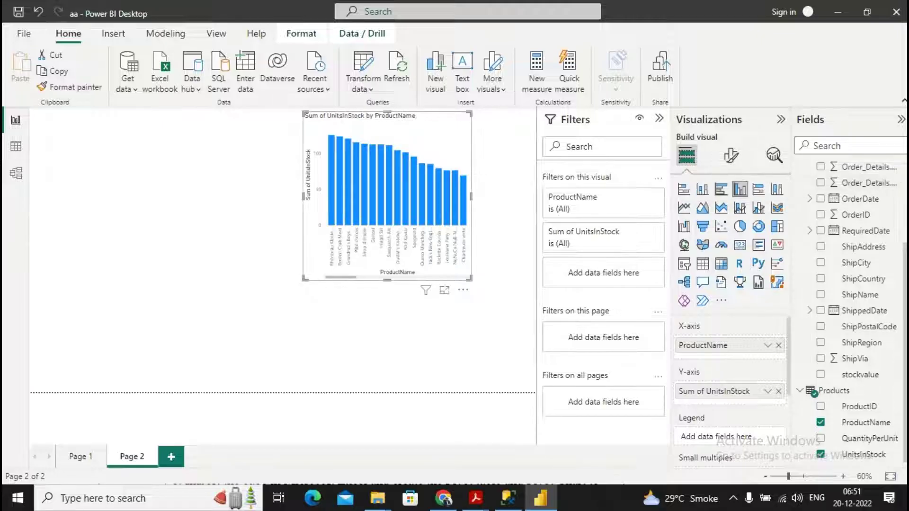
Step: Fit the column chart into the upper-left area and add an OrderDate table beside it
left_click_drag(303, 195, 30, 196)
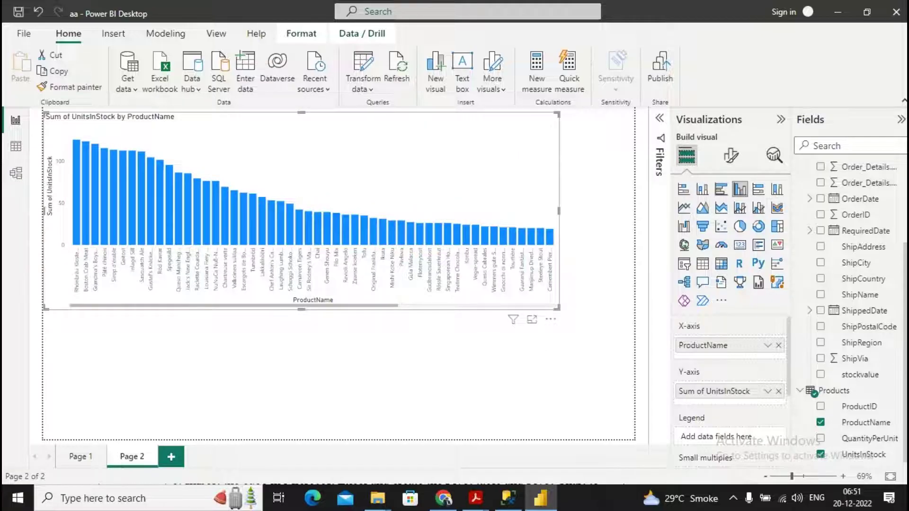
left_click_drag(557, 308, 366, 288)
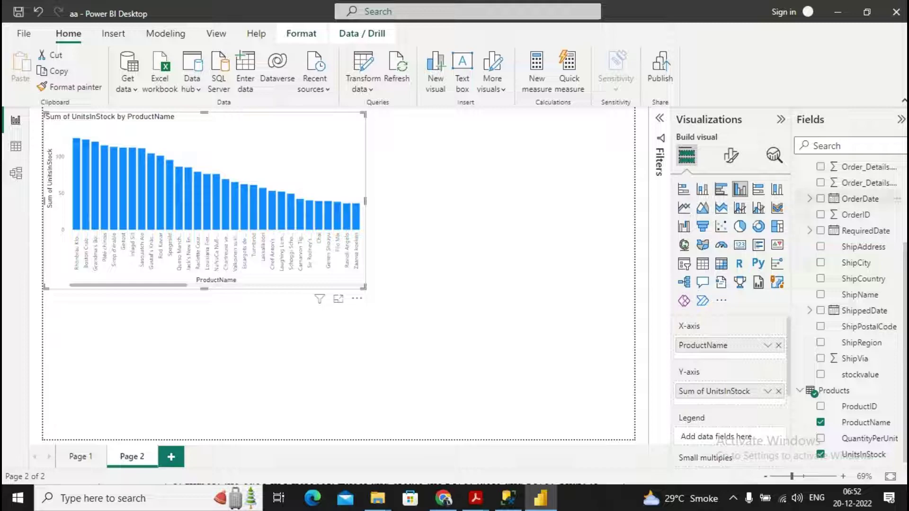
left_click_drag(860, 198, 450, 205)
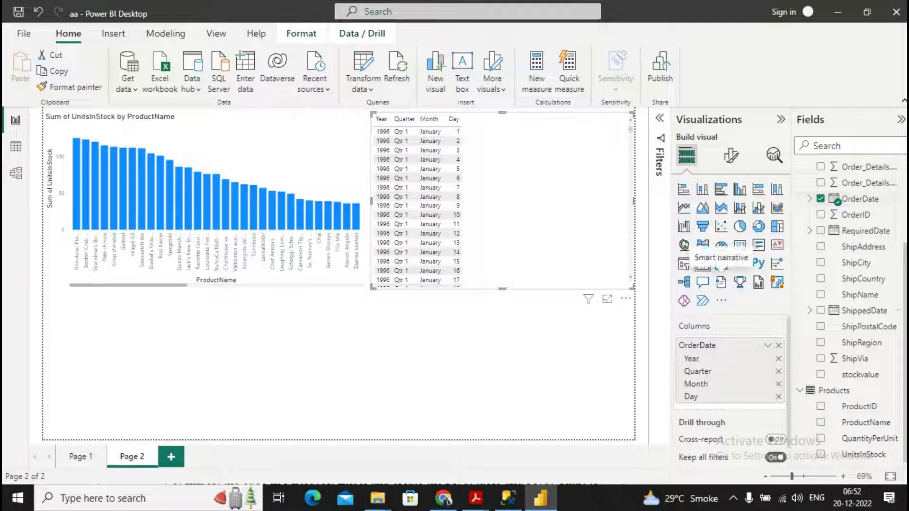
Step: Drop stockvalue into the OrderDate table alongside Year, Quarter, Month and Day
left_click_drag(860, 375, 474, 187)
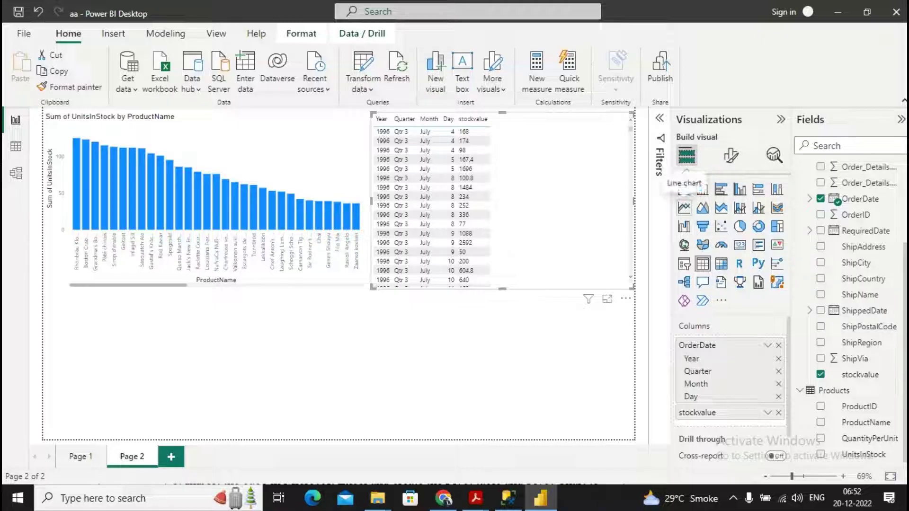
Step: Convert the OrderDate table to a line chart of Count of stockvalue by Year, 1996–1998
left_click(683, 207)
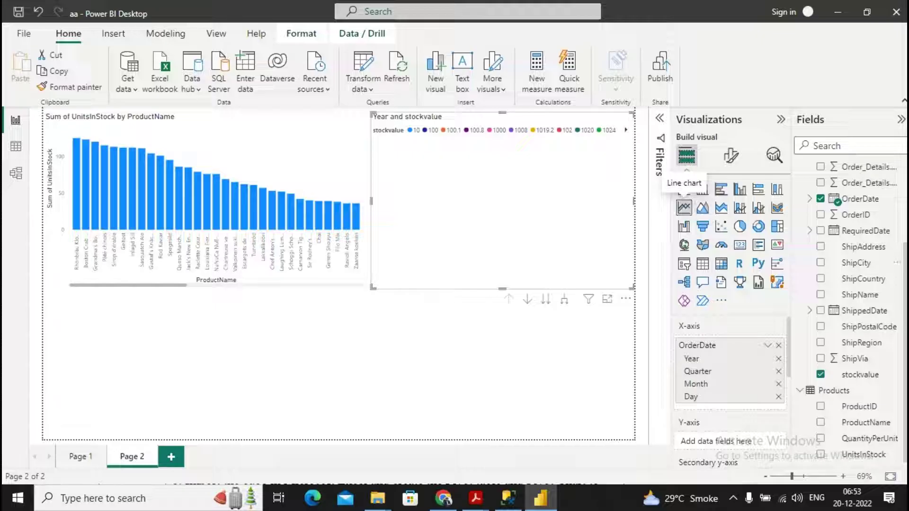
scroll(731, 393, "down", 3)
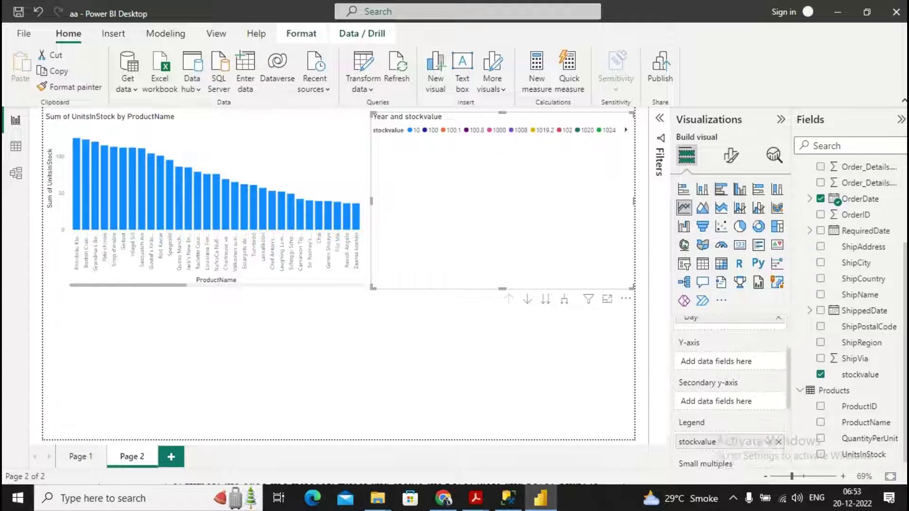
scroll(731, 392, "up", 3)
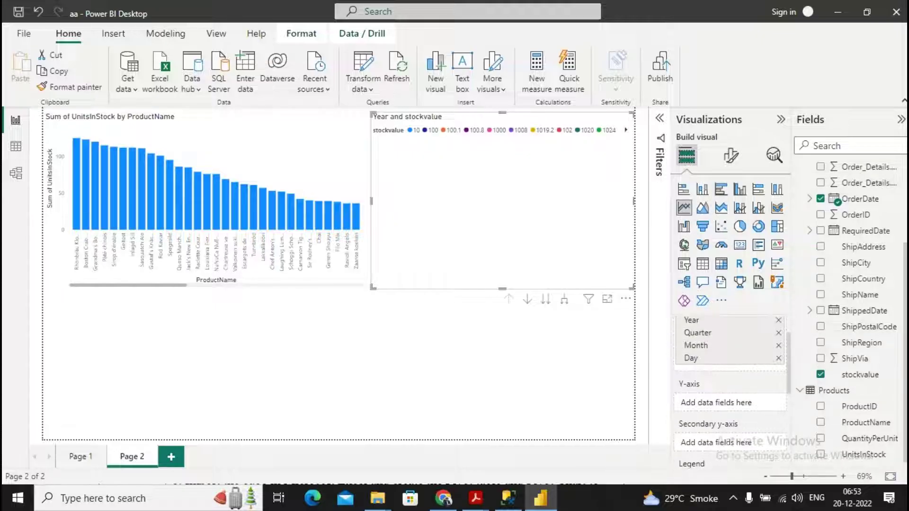
scroll(731, 393, "down", 3)
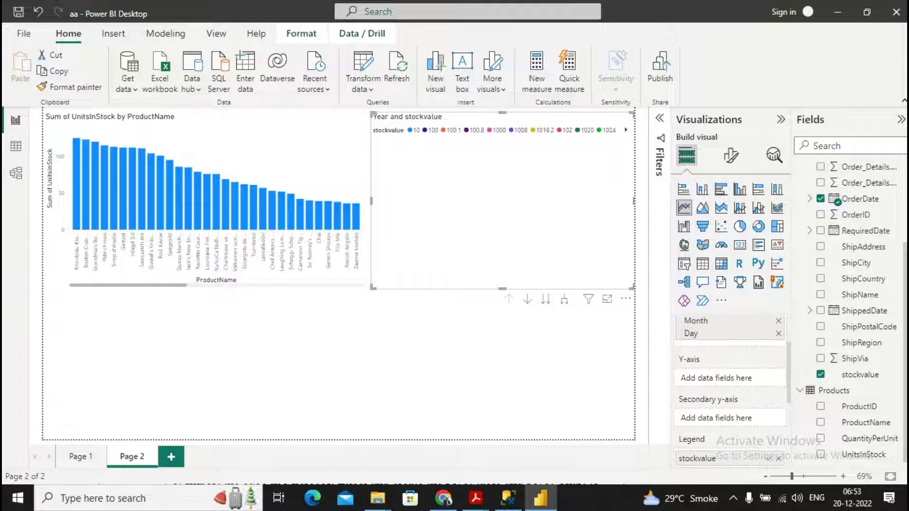
left_click_drag(699, 405, 700, 324)
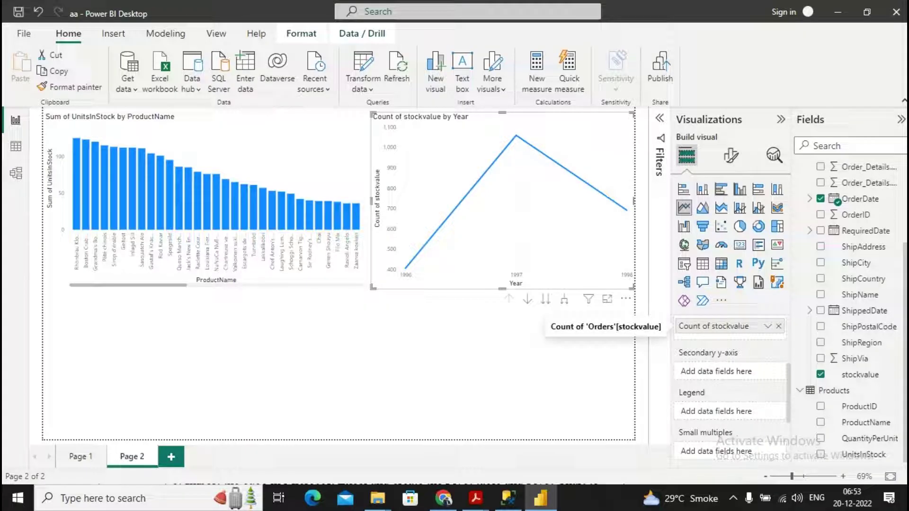
scroll(729, 379, "up", 2)
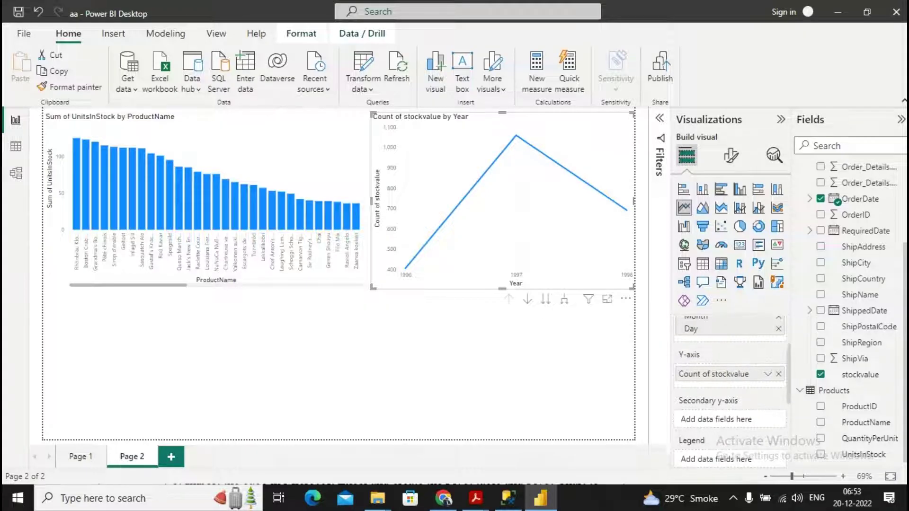
left_click(767, 374)
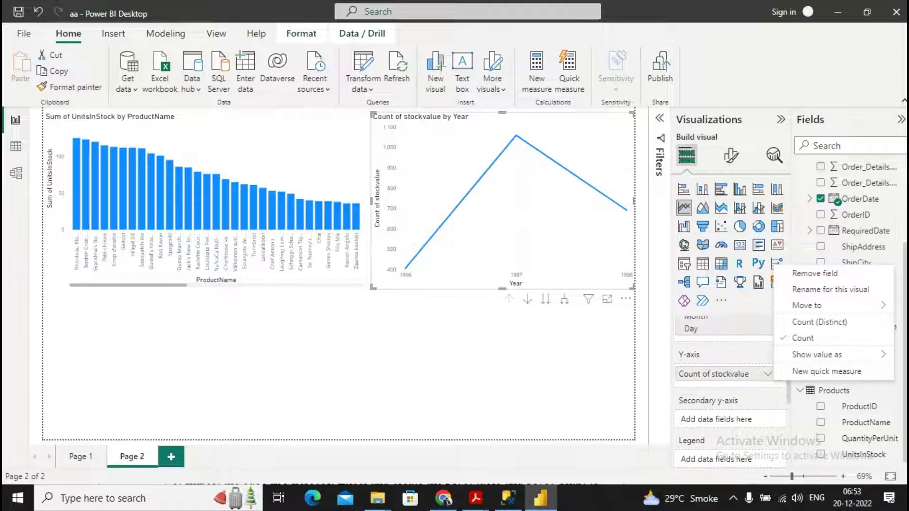
key("Escape")
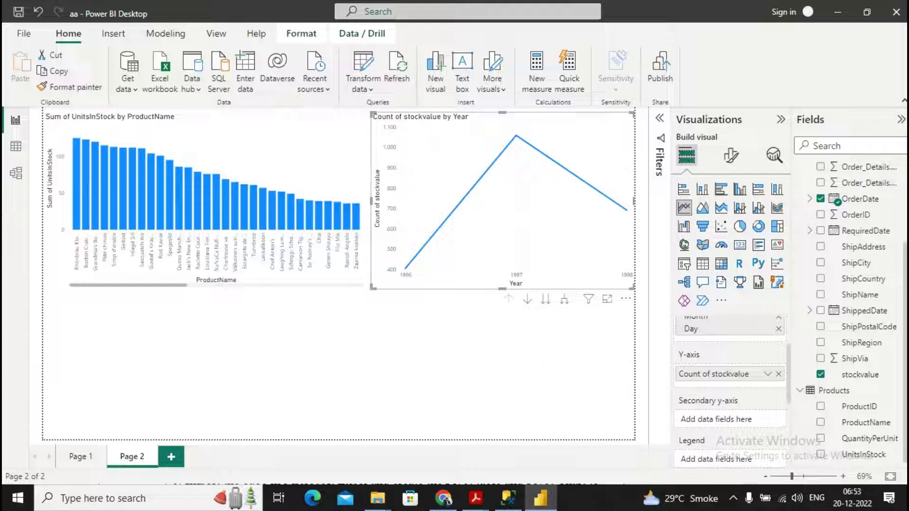
key("Escape")
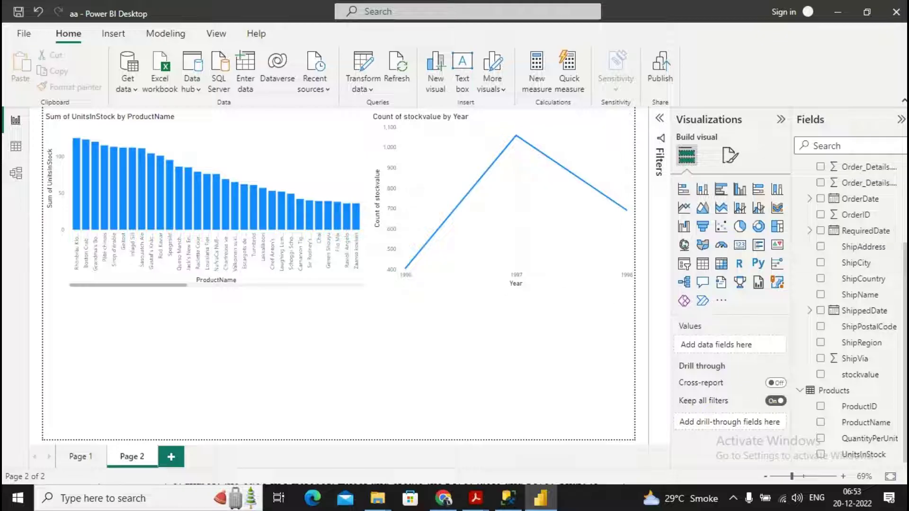
Step: Add a ShipCountry map and test cross-filtering by Norway, Finland, UK and Queso Manchego
left_click_drag(863, 279, 62, 366)
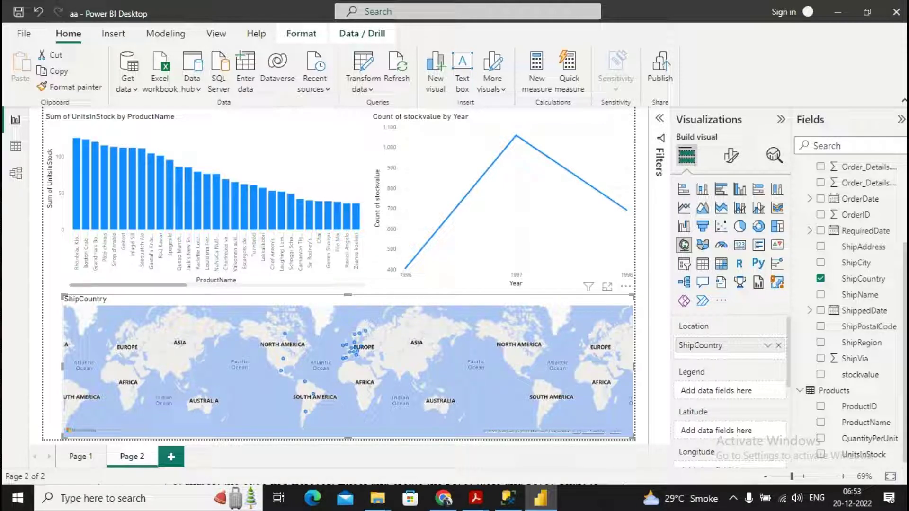
left_click(355, 333)
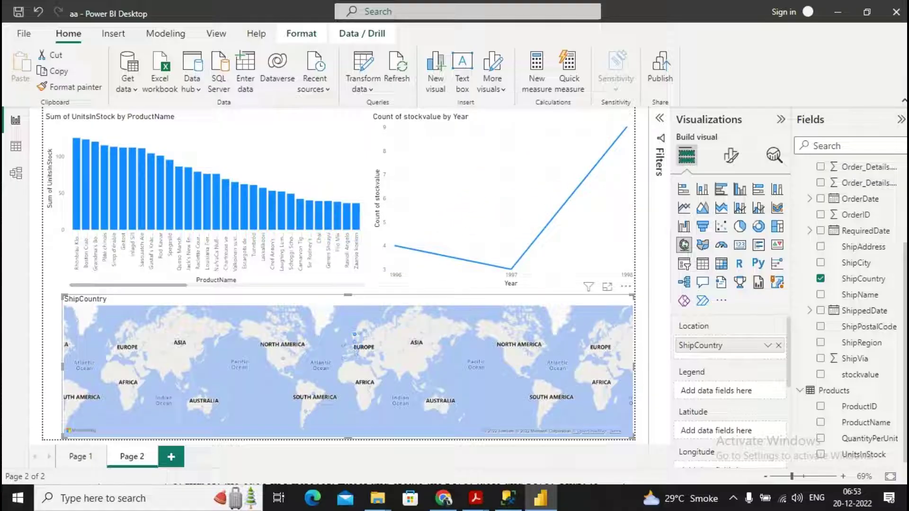
left_click(365, 331)
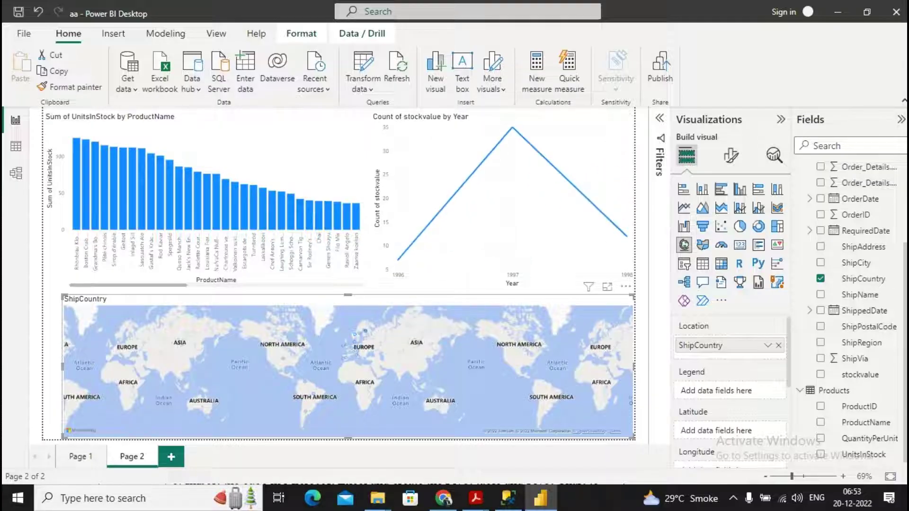
left_click(346, 345)
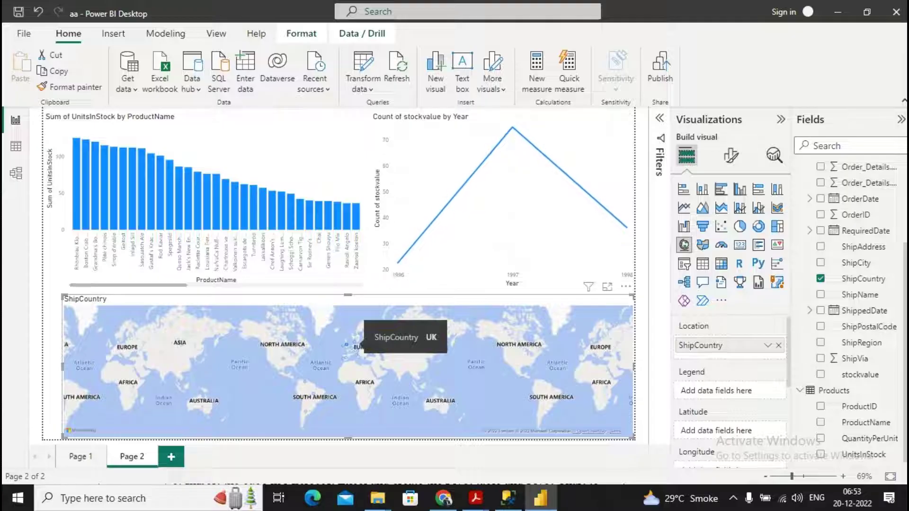
left_click(179, 199)
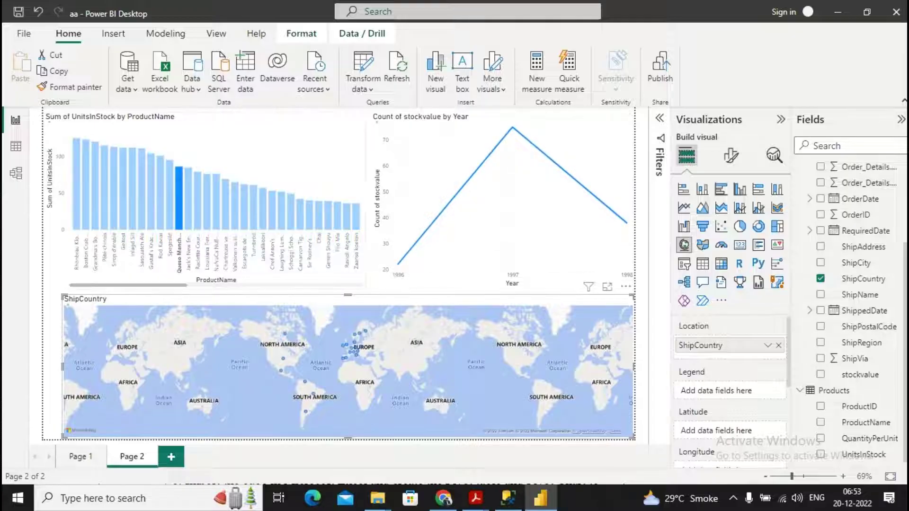
Step: Clear the Queso Manchego filter, cross-filter by several products including Schoggi Schokolade, then clear the filter
left_click(284, 128)
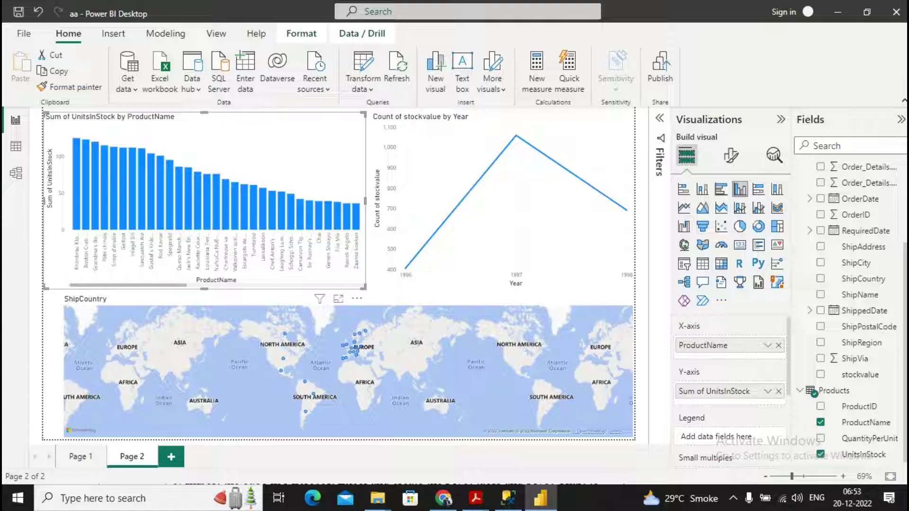
left_click(76, 199)
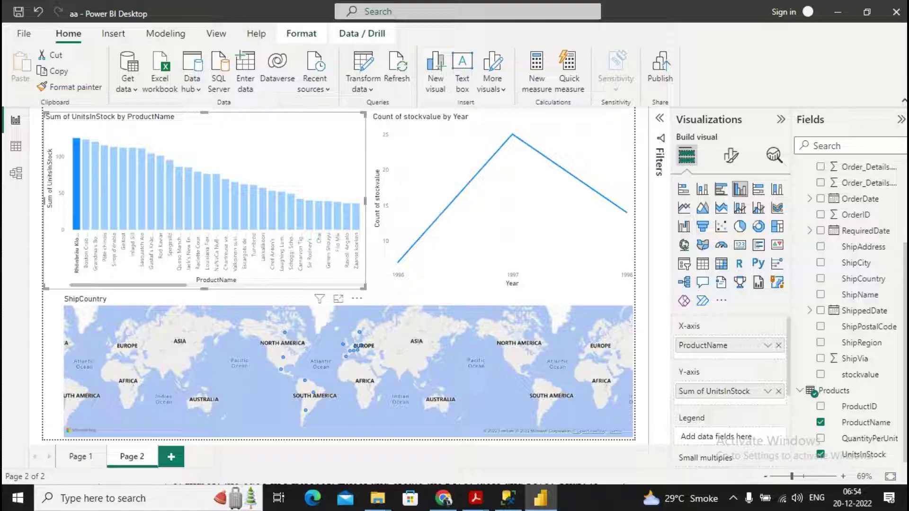
left_click(197, 201)
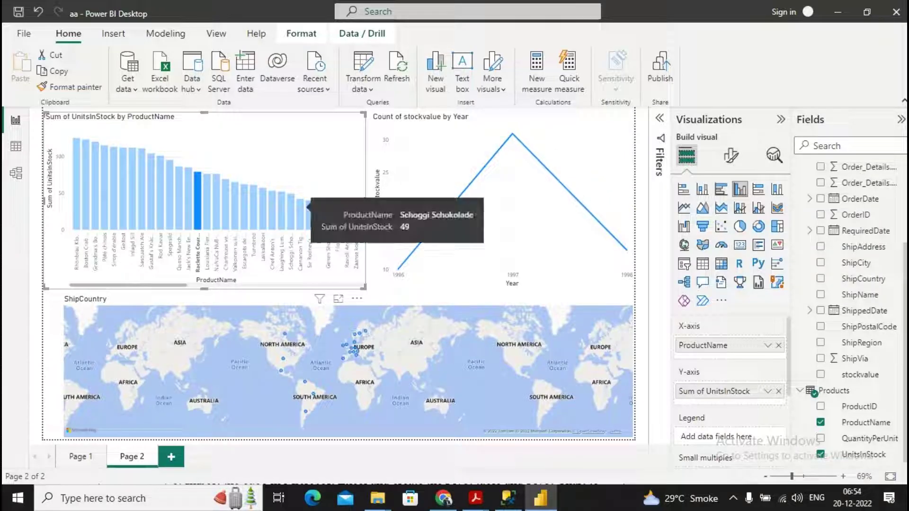
left_click(291, 213)
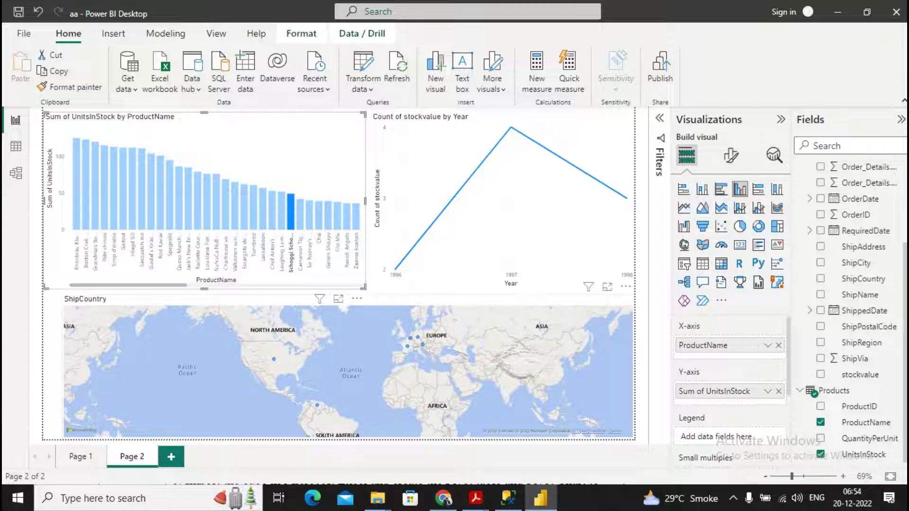
left_click(347, 369)
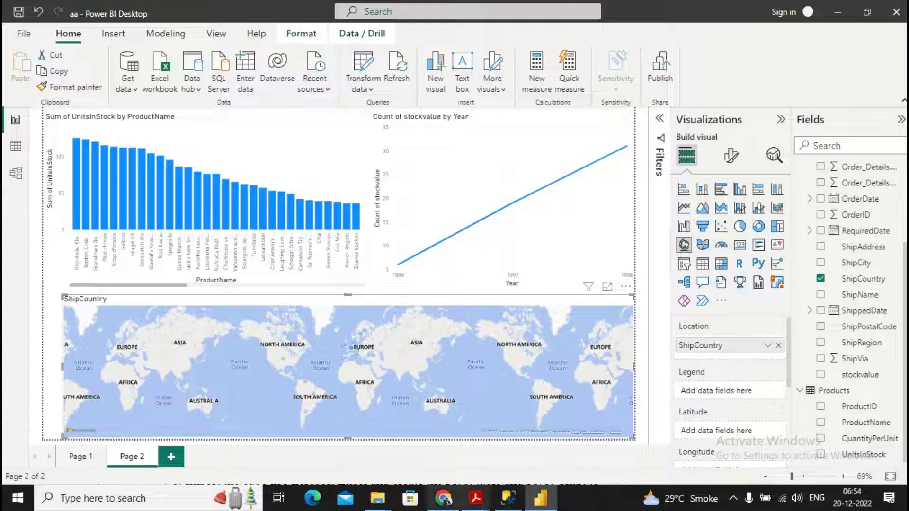
Step: Bring the Practicals.pdf lab manual window to the front in Adobe Acrobat Reader
mouse_move(475, 498)
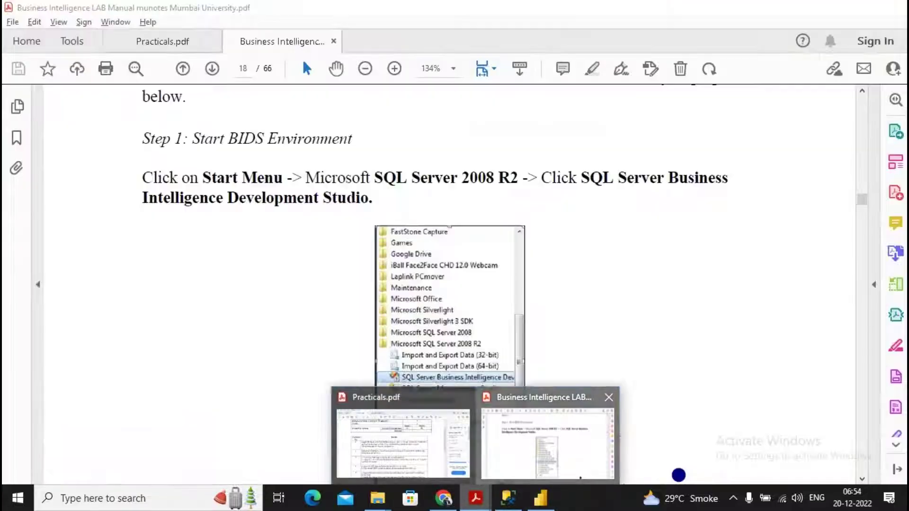
left_click(403, 442)
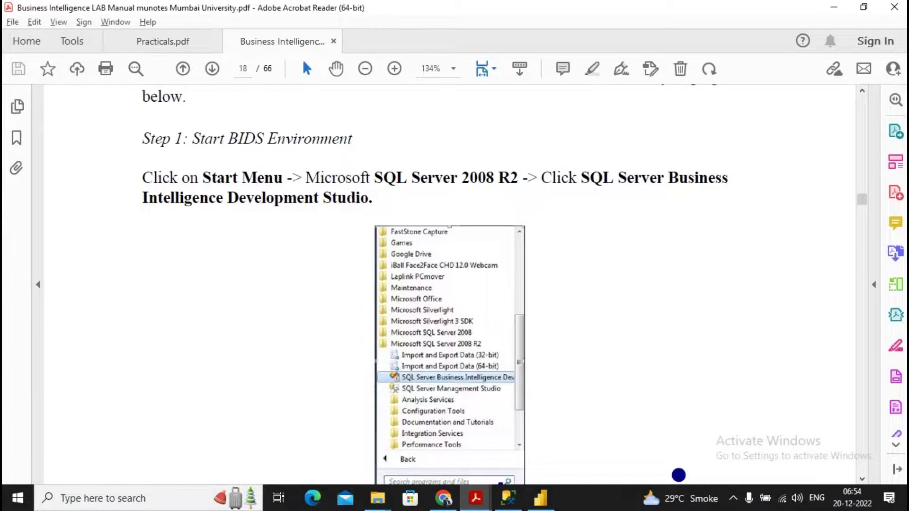